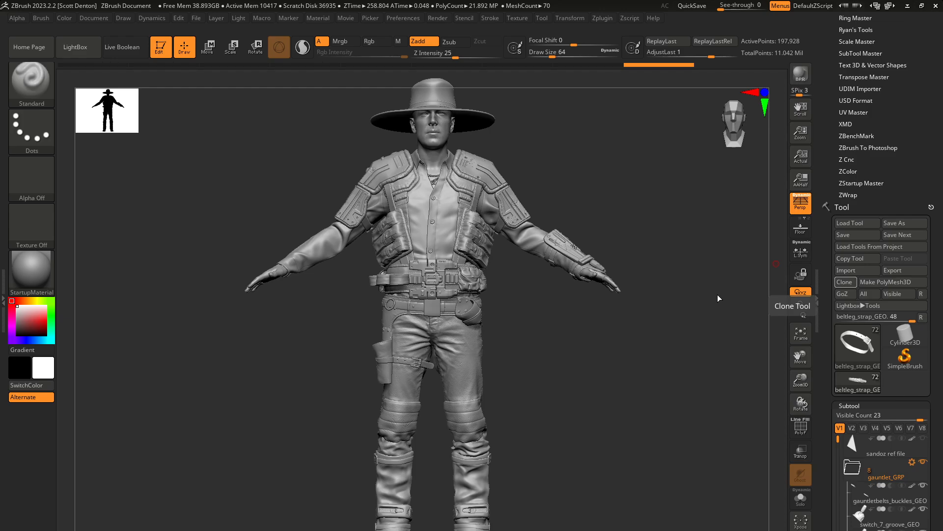
- Switch to Maya and view the start of the sandoz_GRP hierarchy in the Outliner
{"action": "key", "text": "alt+Tab"}
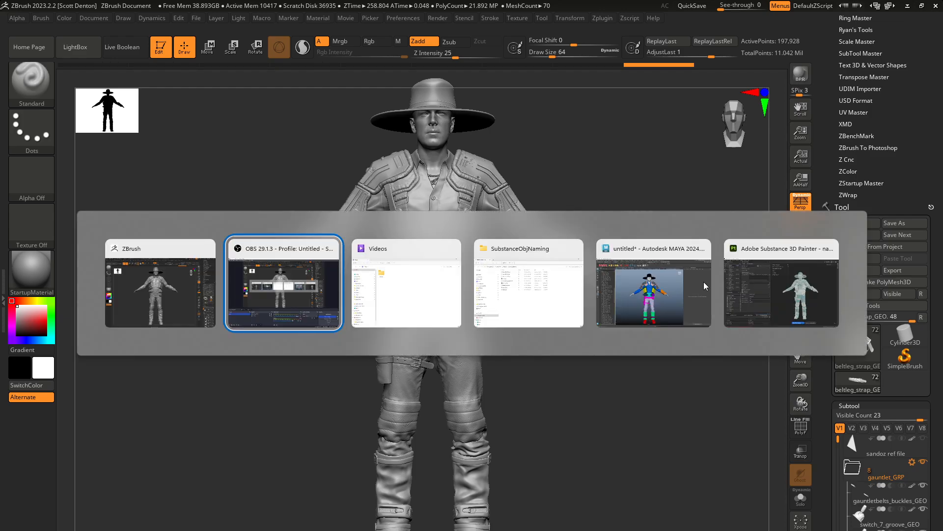
{"action": "key", "text": "alt+Tab"}
{"action": "key", "text": "alt+Tab"}
{"action": "key", "text": "alt+Tab"}
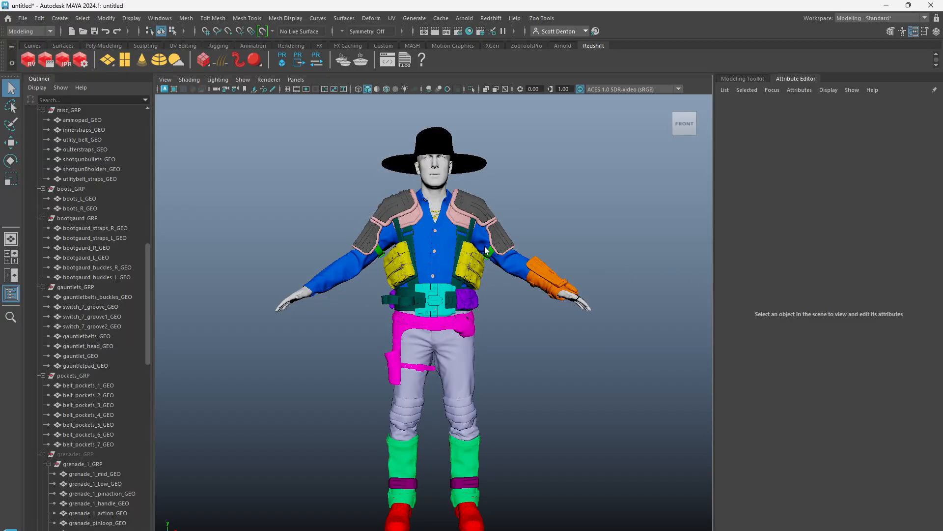
{"action": "scroll", "coordinate": [131, 199], "scroll_direction": "up", "scroll_amount": 15}
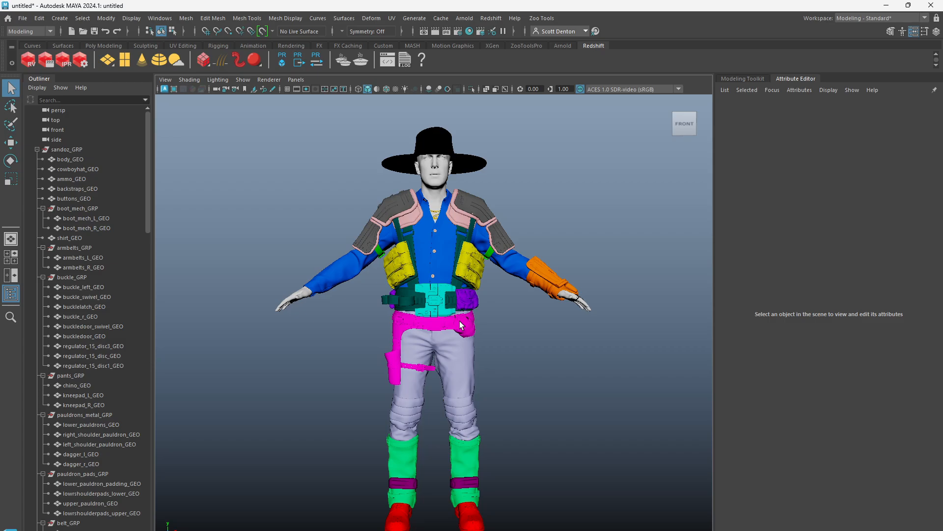
- Select the gun belt, leg strap and chino meshes together to inspect their grouping, and clear the selection
{"action": "left_click", "coordinate": [439, 338]}
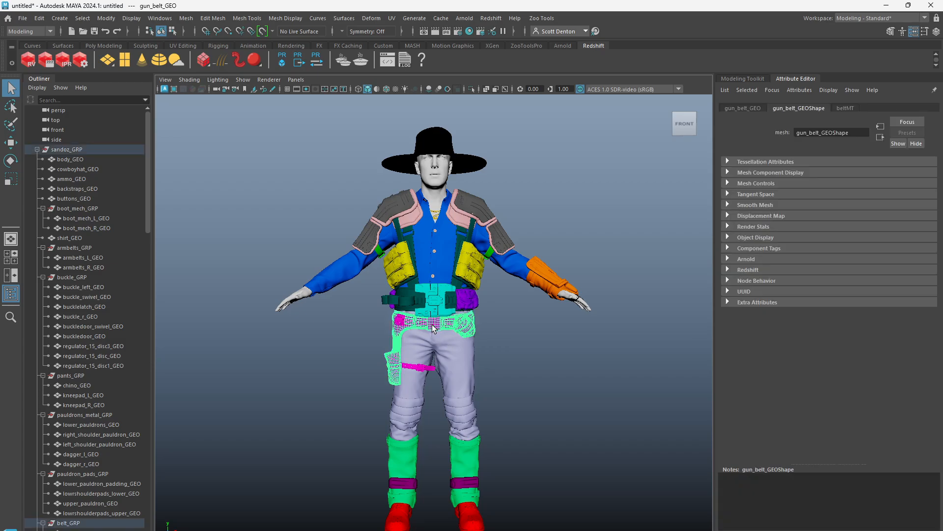
{"action": "left_click", "coordinate": [422, 369], "text": "shift"}
{"action": "left_click", "coordinate": [425, 351], "text": "shift"}
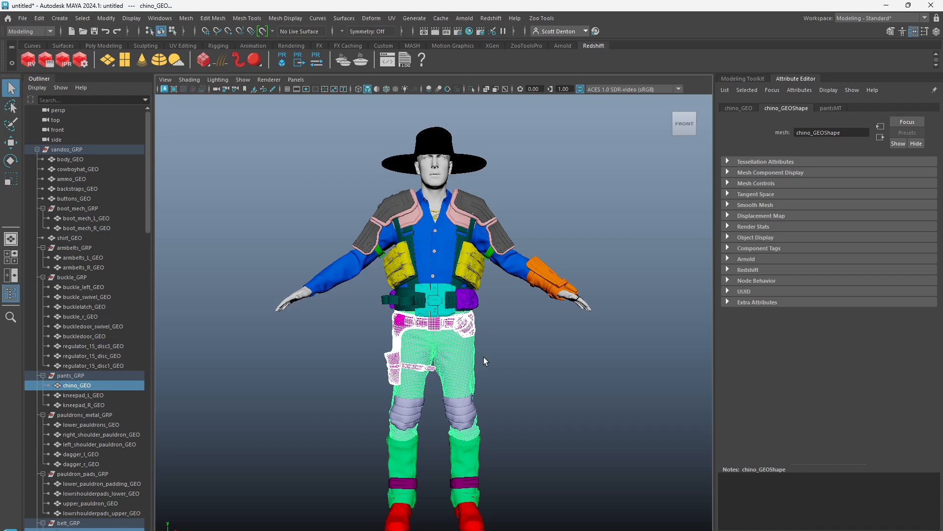
{"action": "left_click", "coordinate": [505, 356]}
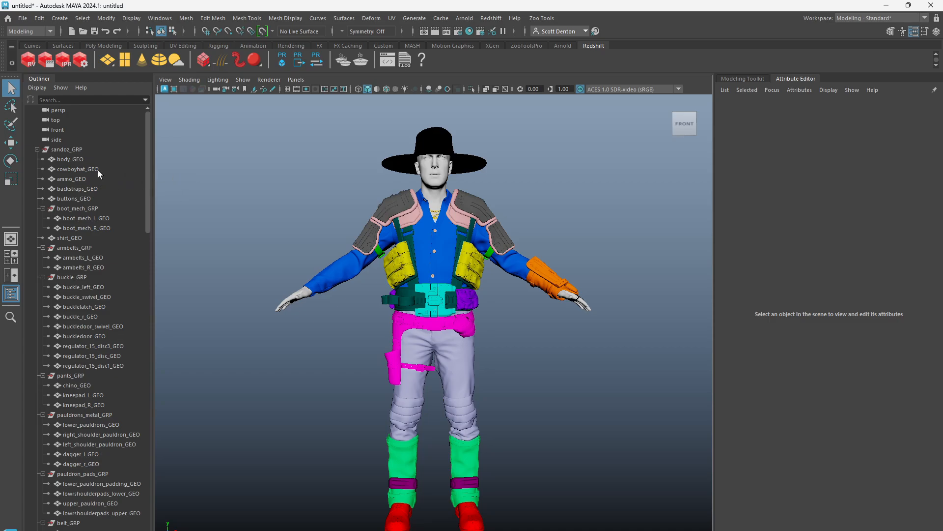
- Select all visible character meshes, view the FBX export dialog for the selection, and cancel and deselect without exporting
{"action": "scroll", "coordinate": [92, 241], "scroll_direction": "down", "scroll_amount": 15}
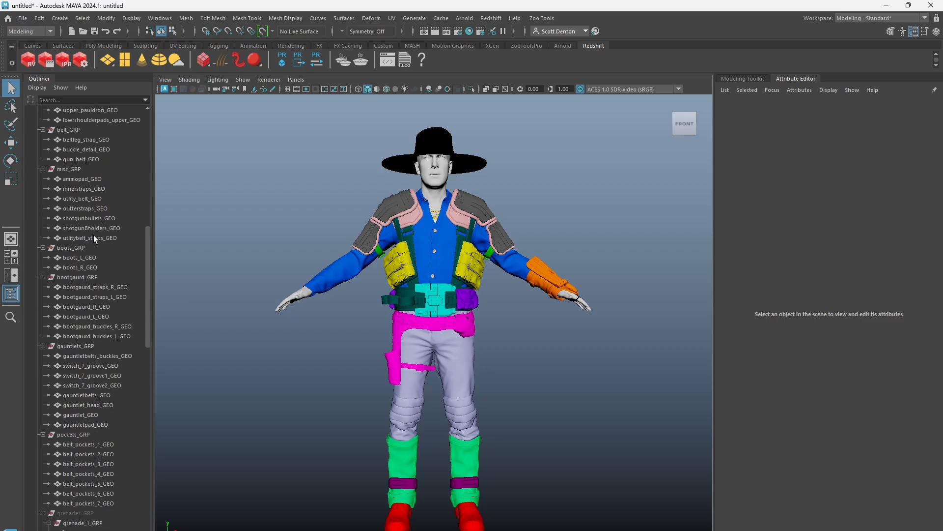
{"action": "left_click_drag", "start_coordinate": [252, 105], "coordinate": [604, 528]}
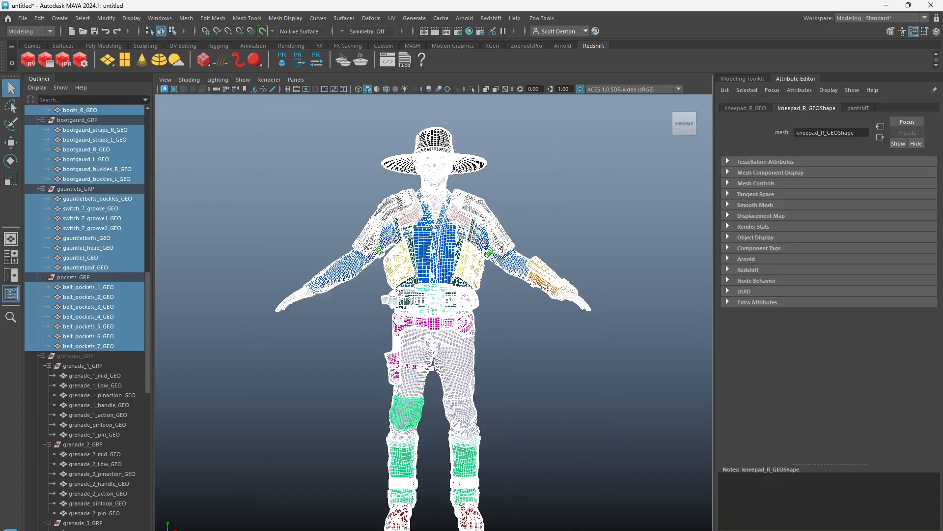
{"action": "left_click", "coordinate": [23, 20]}
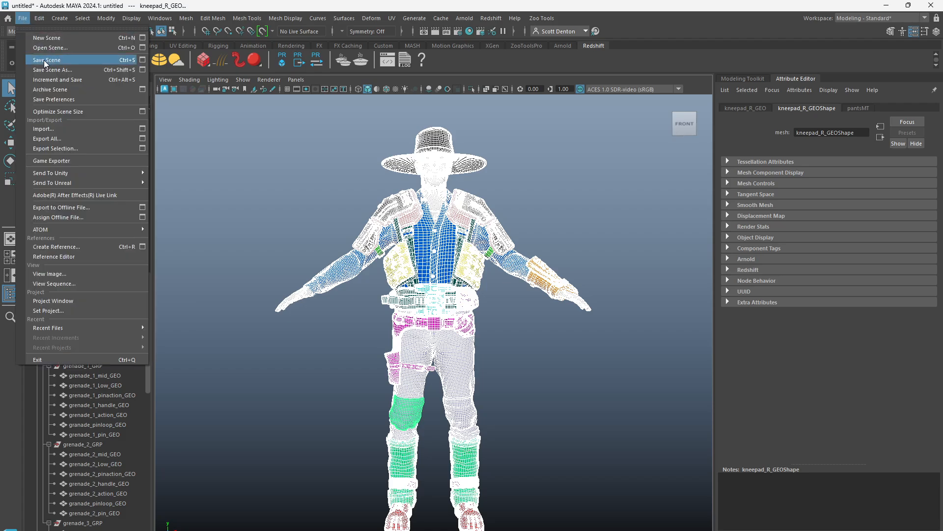
{"action": "left_click", "coordinate": [64, 149]}
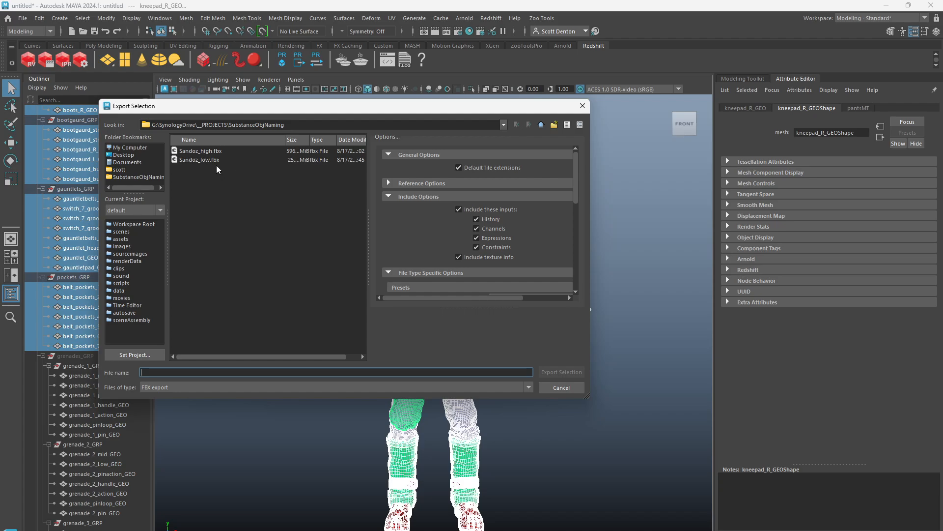
{"action": "left_click", "coordinate": [546, 386]}
{"action": "left_click", "coordinate": [522, 348]}
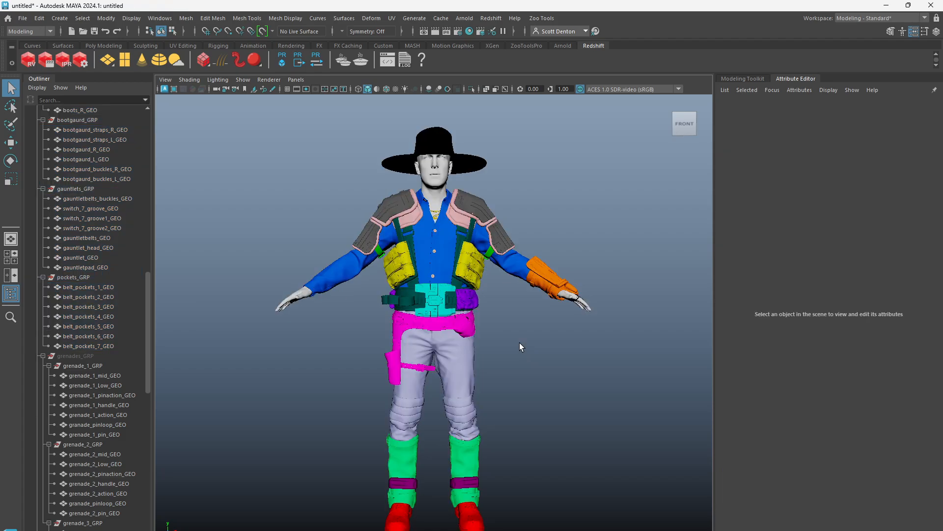
- Switch to ZBrush, turn on PolyFrame display and make shirt_GEO the active subtool
{"action": "key", "text": "alt+Tab"}
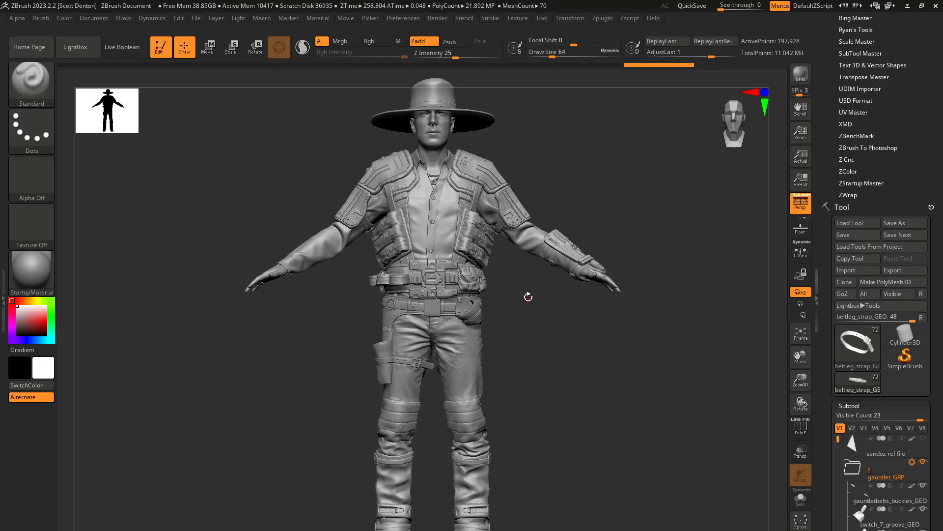
{"action": "mouse_move", "coordinate": [560, 165]}
{"action": "left_mouse_down"}
{"action": "mouse_move", "coordinate": [552, 162]}
{"action": "mouse_move", "coordinate": [581, 173]}
{"action": "left_mouse_up"}
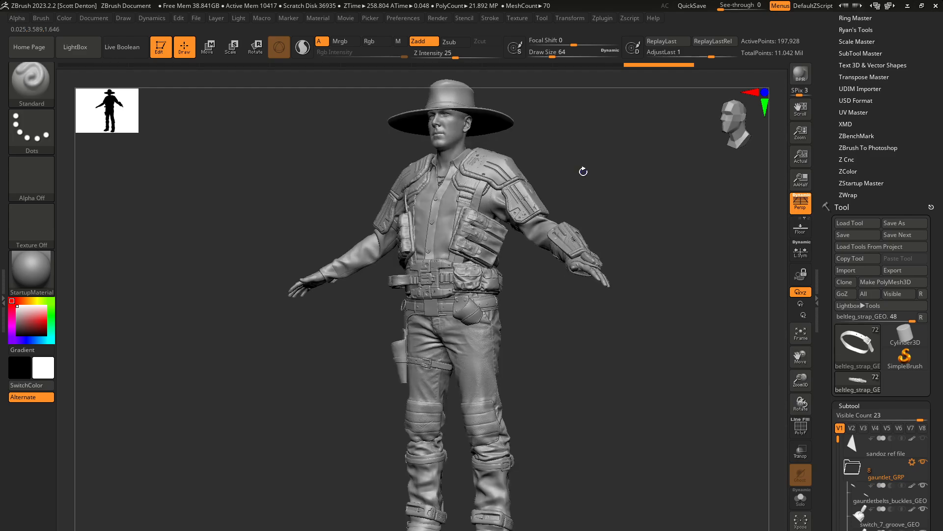
{"action": "key", "text": "shift+f"}
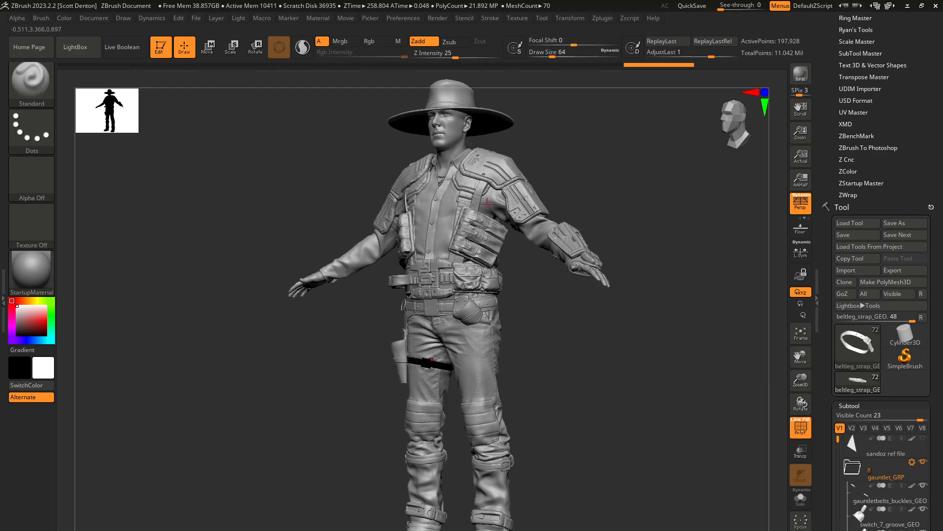
{"action": "left_click", "coordinate": [458, 212], "text": "alt"}
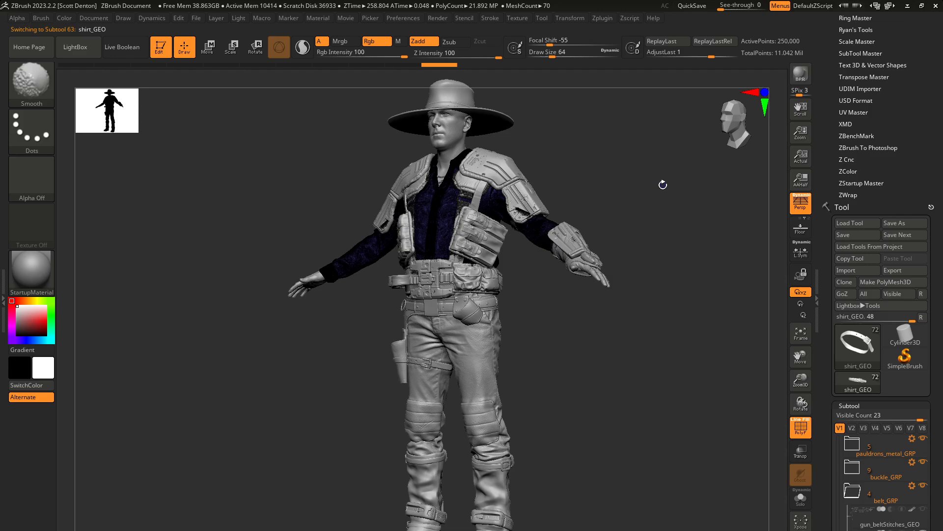
{"action": "left_click_drag", "start_coordinate": [630, 183], "coordinate": [565, 169], "text": "shift"}
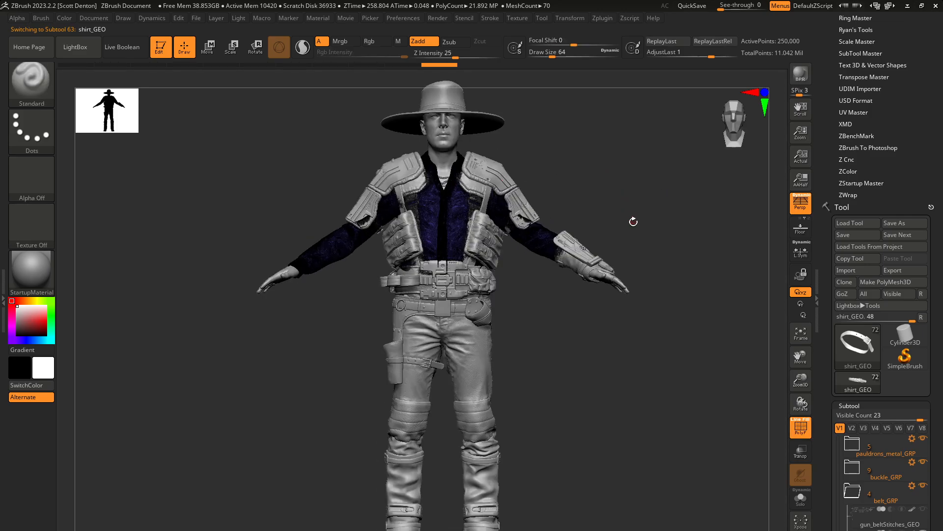
{"action": "left_click_drag", "start_coordinate": [936, 453], "coordinate": [935, 358]}
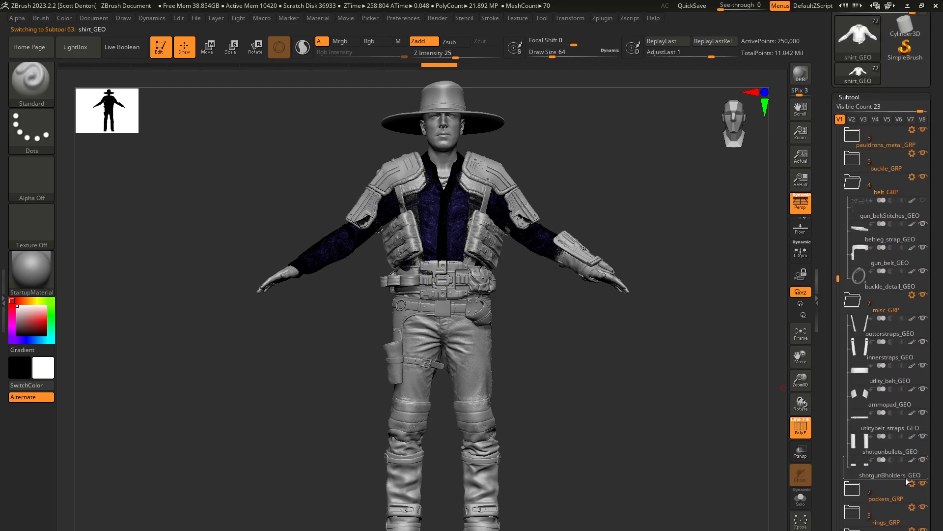
{"action": "mouse_move", "coordinate": [907, 477]}
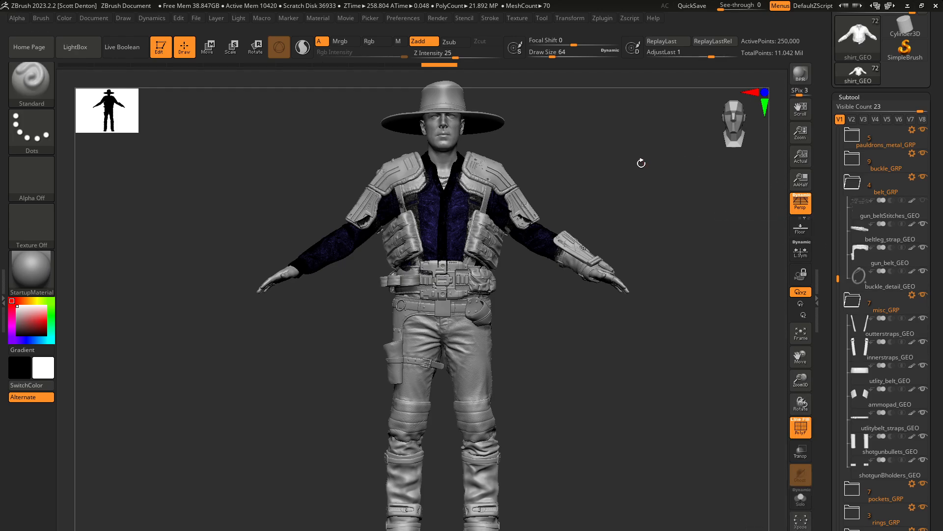
- Open the FBX mesh export, browse to the SubstanceObjNaming folder to view its files, and cancel without saving
{"action": "left_click_drag", "start_coordinate": [935, 106], "coordinate": [935, 200]}
{"action": "left_click", "coordinate": [894, 164]}
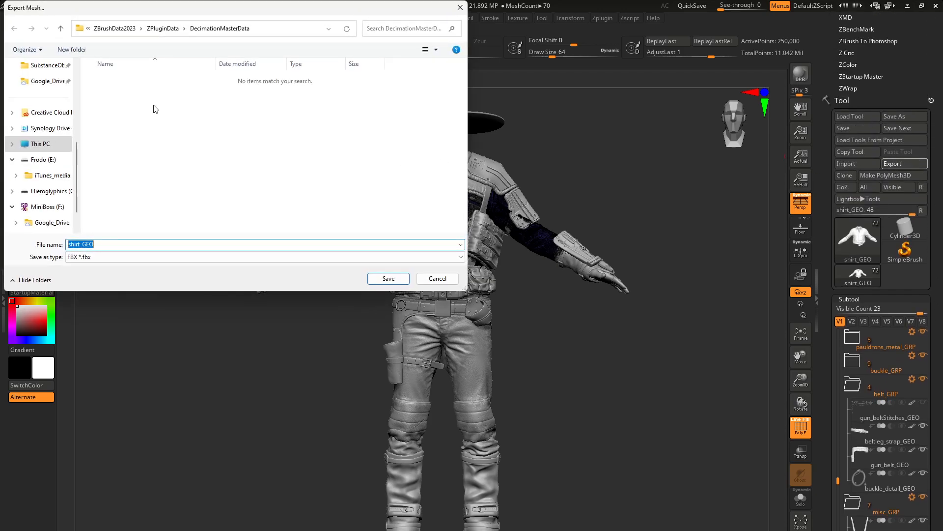
{"action": "left_click", "coordinate": [47, 68]}
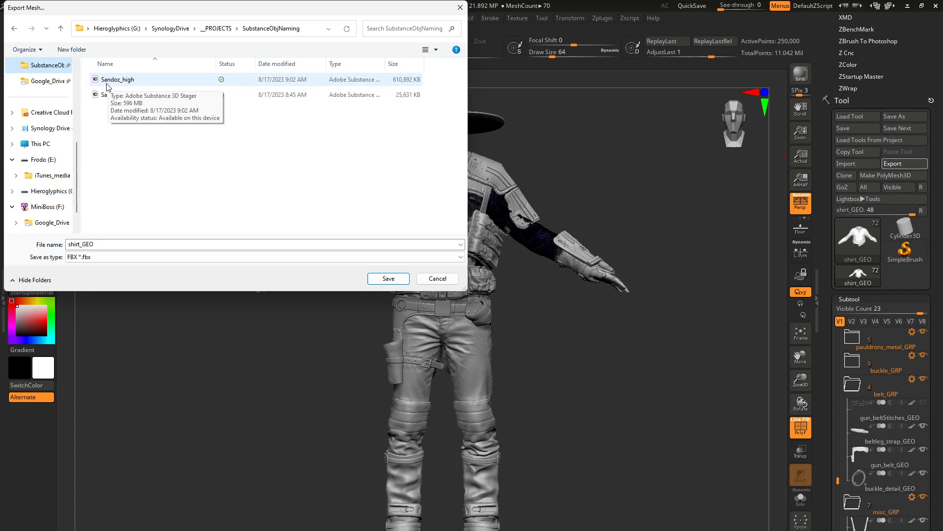
{"action": "left_click", "coordinate": [456, 278]}
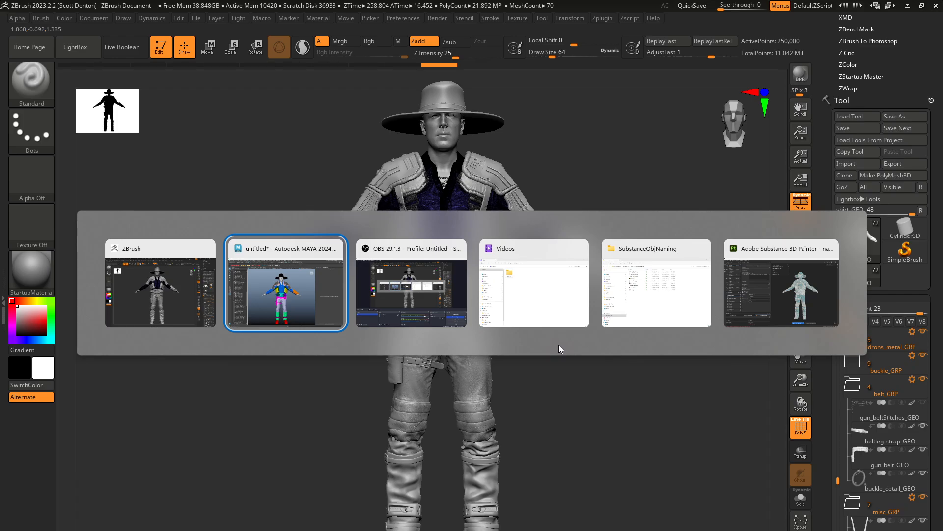
- Switch to Adobe Substance 3D Painter with the namingfile project's mesh map baking settings
{"action": "key", "text": "alt+Tab"}
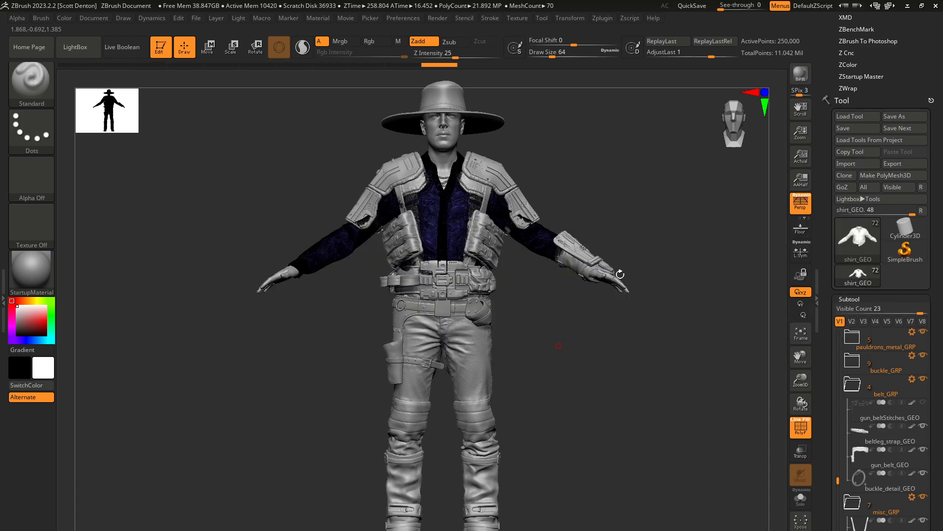
{"action": "key", "text": "alt+Tab"}
{"action": "key", "text": "alt+Tab"}
{"action": "key", "text": "alt+Tab"}
{"action": "key", "text": "alt+Tab"}
{"action": "key", "text": "alt+Tab"}
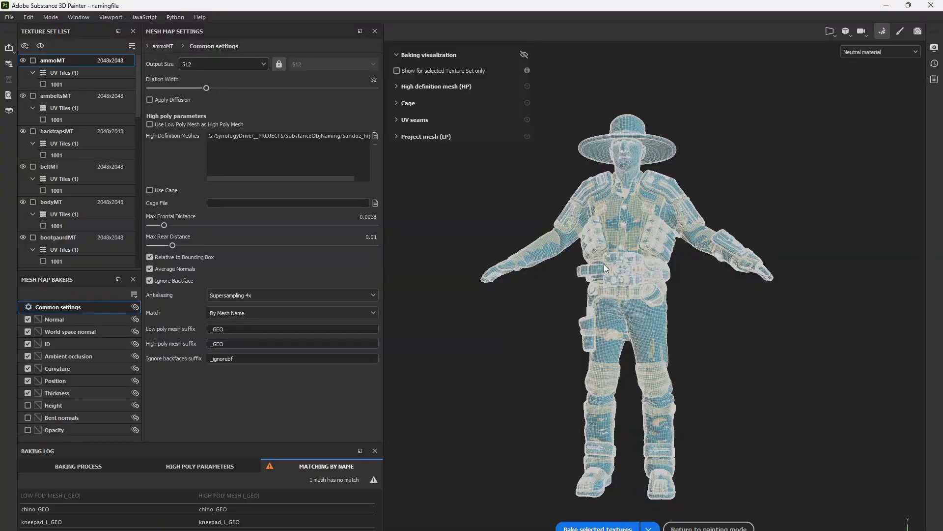
{"action": "key", "text": "alt"}
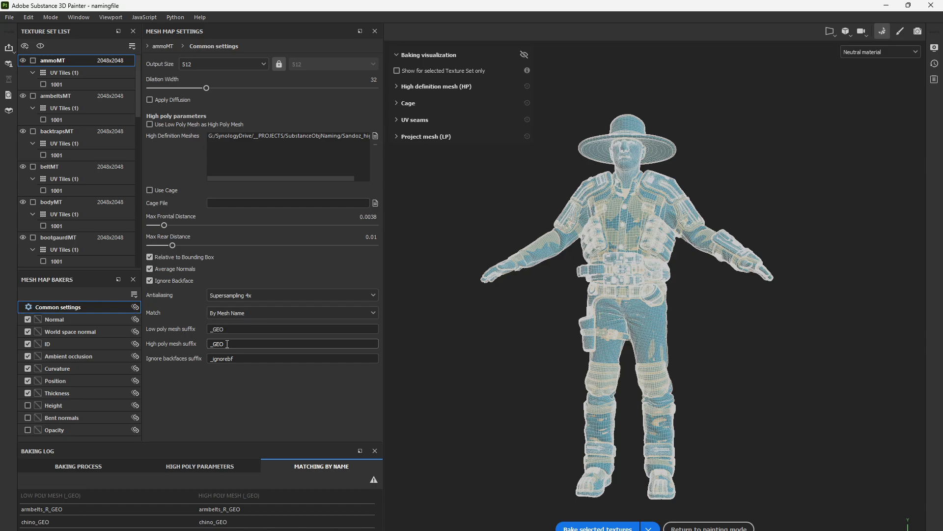
- Review the Match options and the Thickness and Ambient occlusion baker settings, and return to the common settings
{"action": "left_click", "coordinate": [237, 317]}
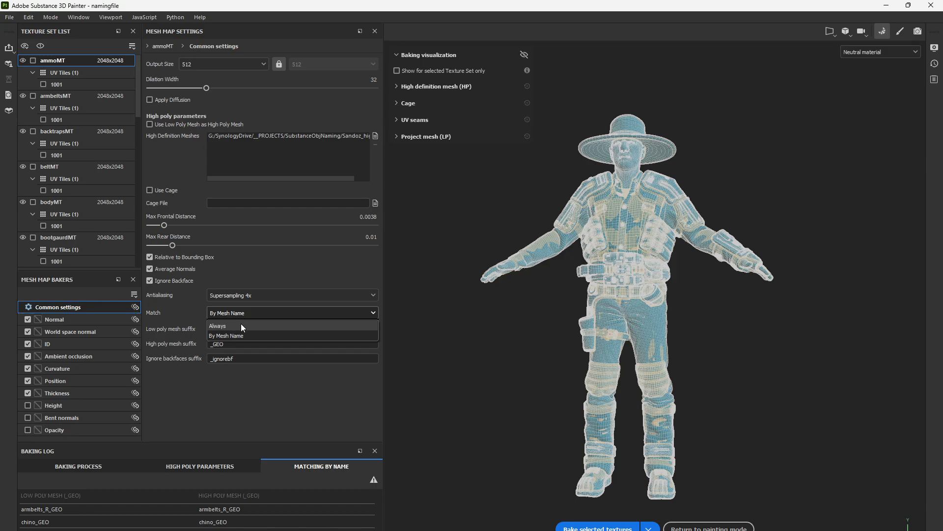
{"action": "left_click", "coordinate": [279, 382]}
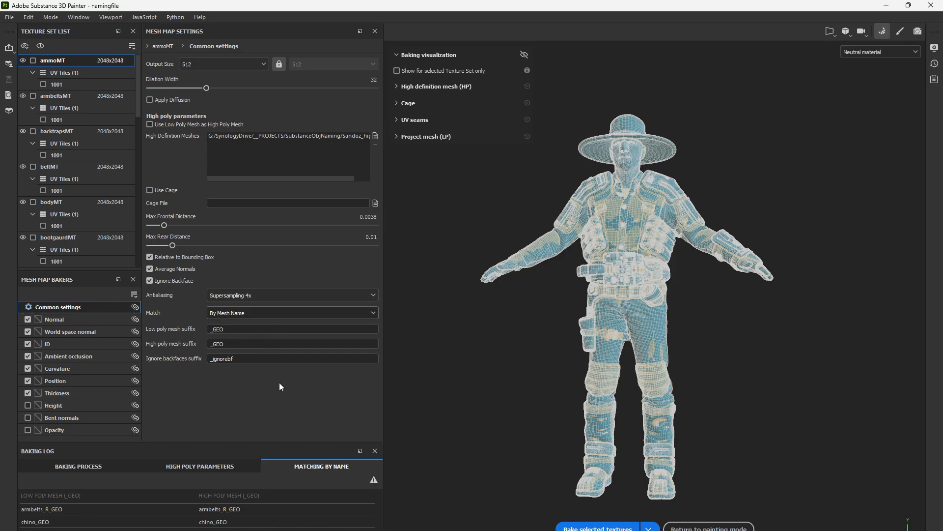
{"action": "left_click", "coordinate": [95, 394]}
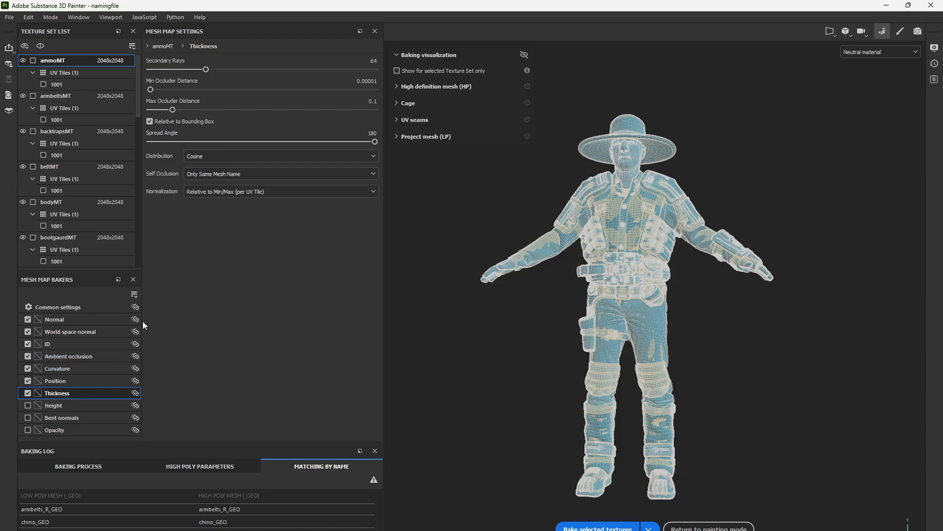
{"action": "left_click", "coordinate": [102, 358]}
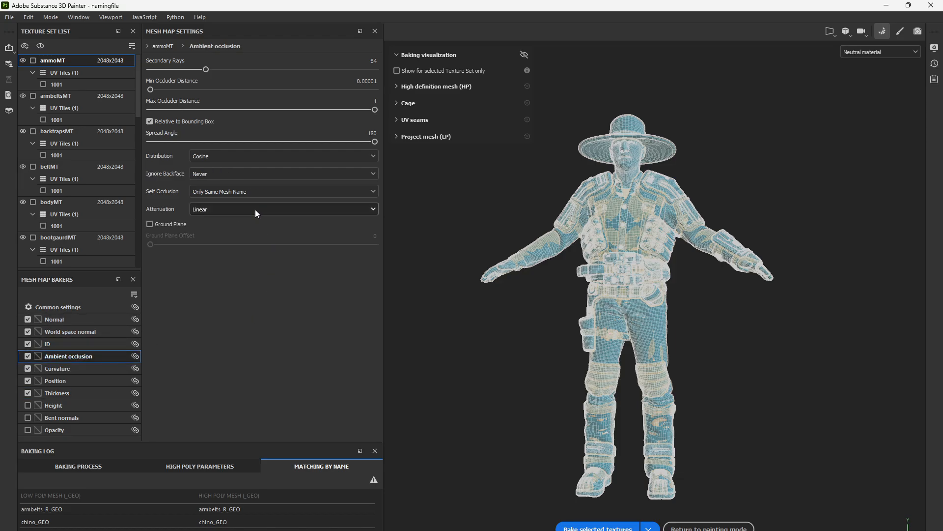
{"action": "left_click", "coordinate": [75, 310]}
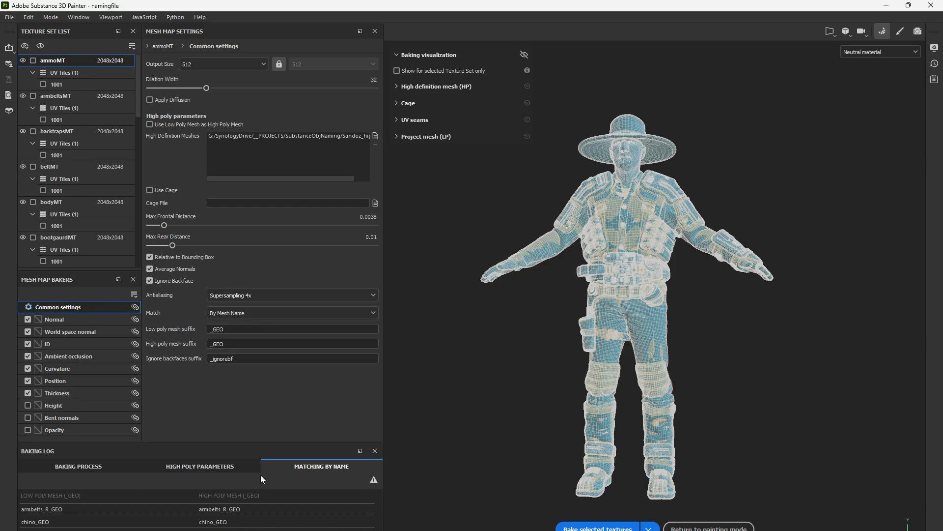
- Check the high poly parameters and mesh name matching in the baking log, and bake the selected textures
{"action": "left_click", "coordinate": [231, 467]}
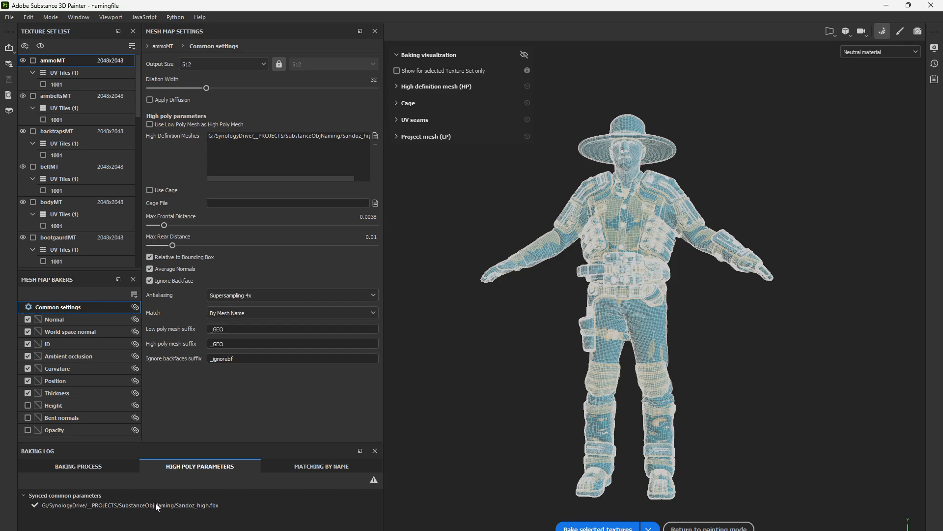
{"action": "left_click", "coordinate": [117, 470]}
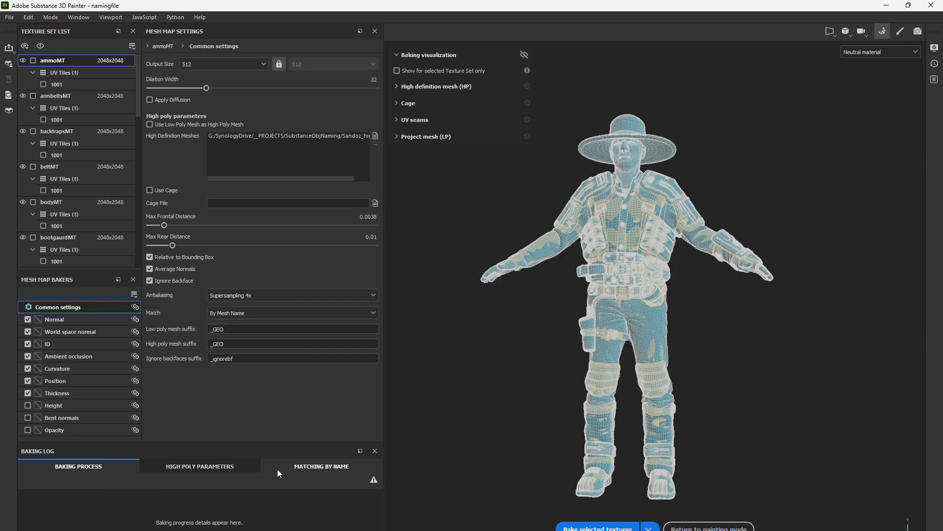
{"action": "left_click", "coordinate": [298, 466]}
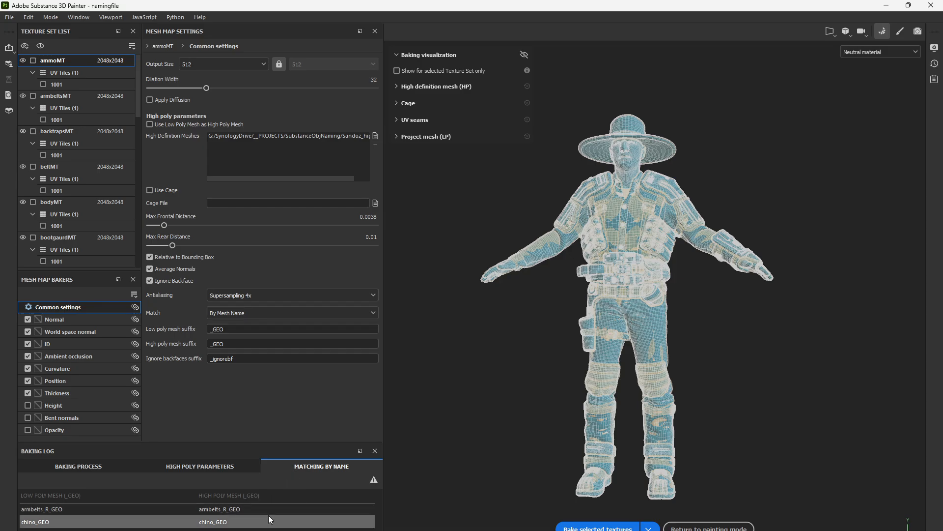
{"action": "scroll", "coordinate": [268, 515], "scroll_direction": "down", "scroll_amount": 4}
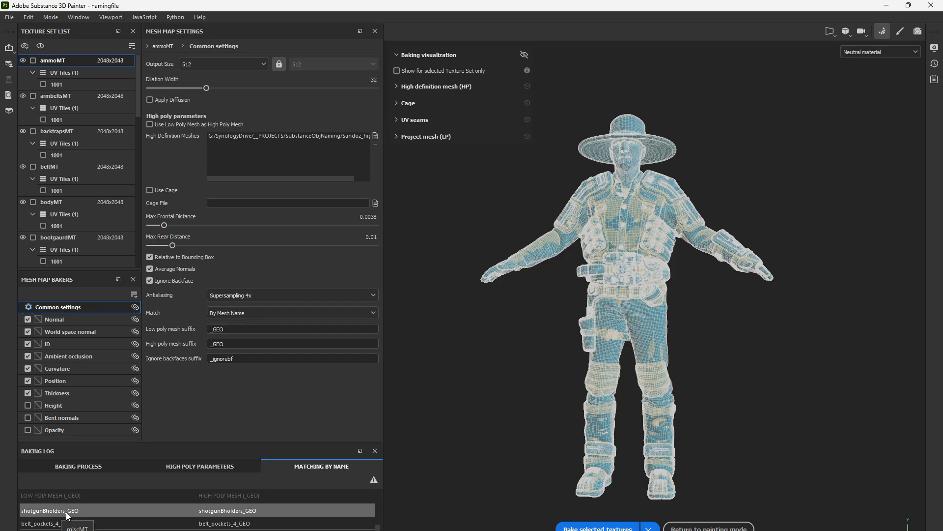
{"action": "scroll", "coordinate": [197, 523], "scroll_direction": "down", "scroll_amount": 3}
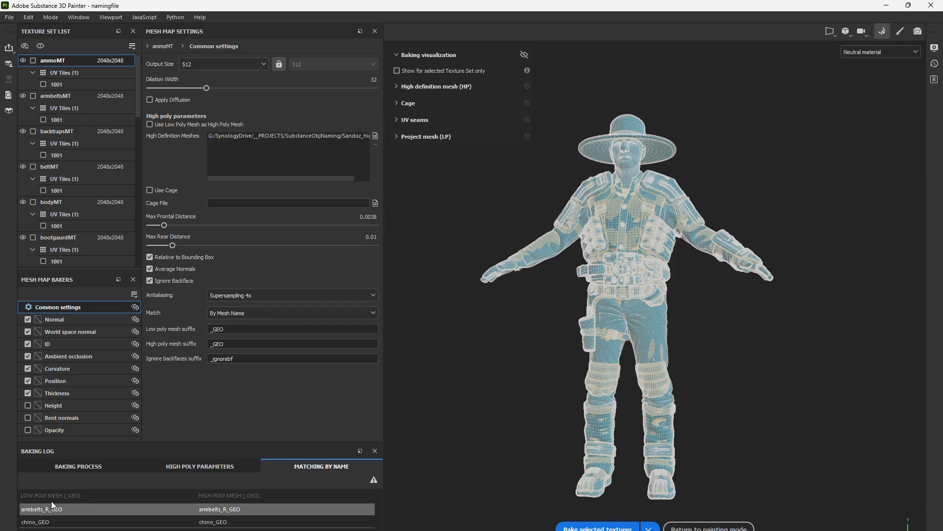
{"action": "scroll", "coordinate": [477, 460], "scroll_direction": "down", "scroll_amount": 2}
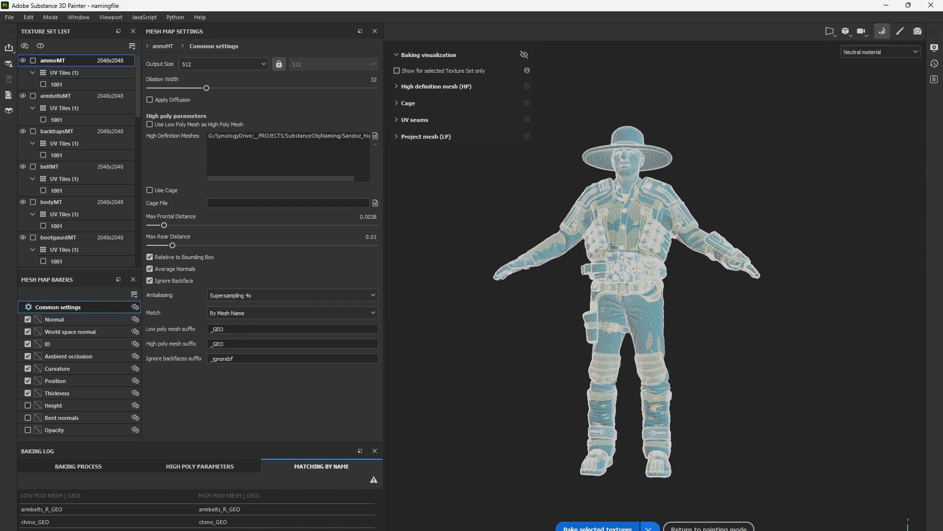
{"action": "left_click", "coordinate": [598, 527]}
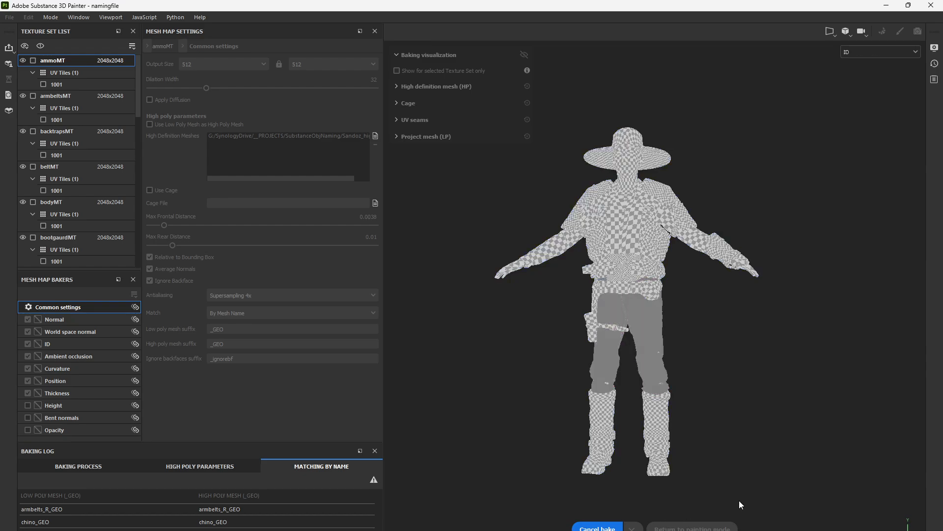